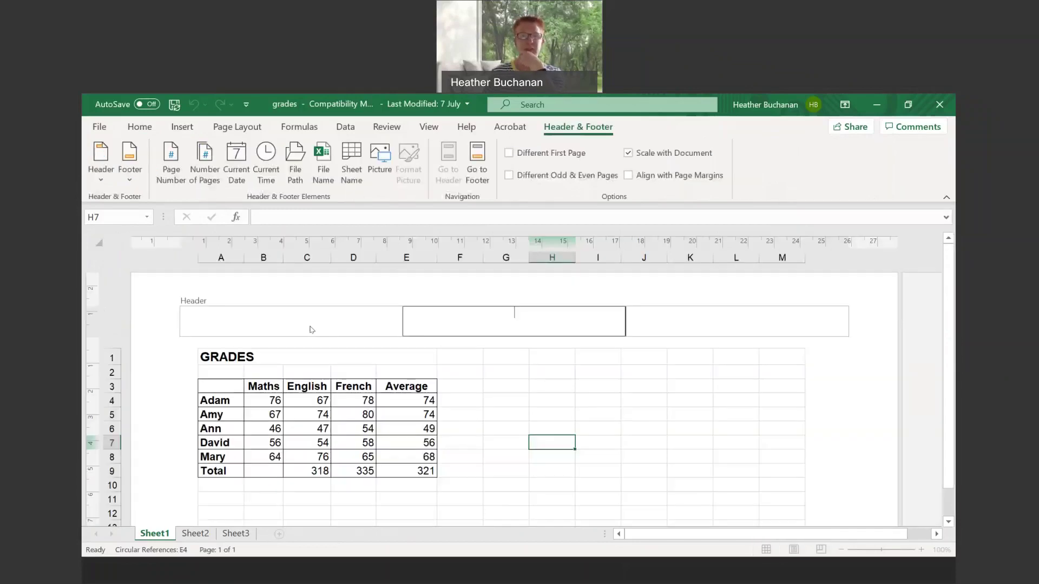
Enter the author's full name in the left section of the page header
left_click(311, 329)
left_click(405, 326)
left_click(707, 323)
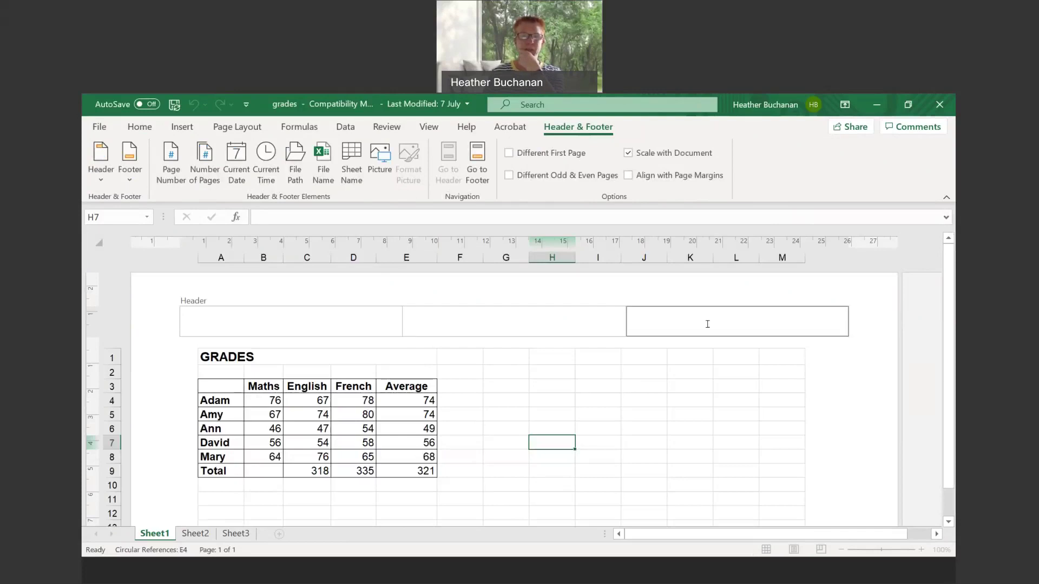
left_click(349, 320)
type("Heather Buchanan")
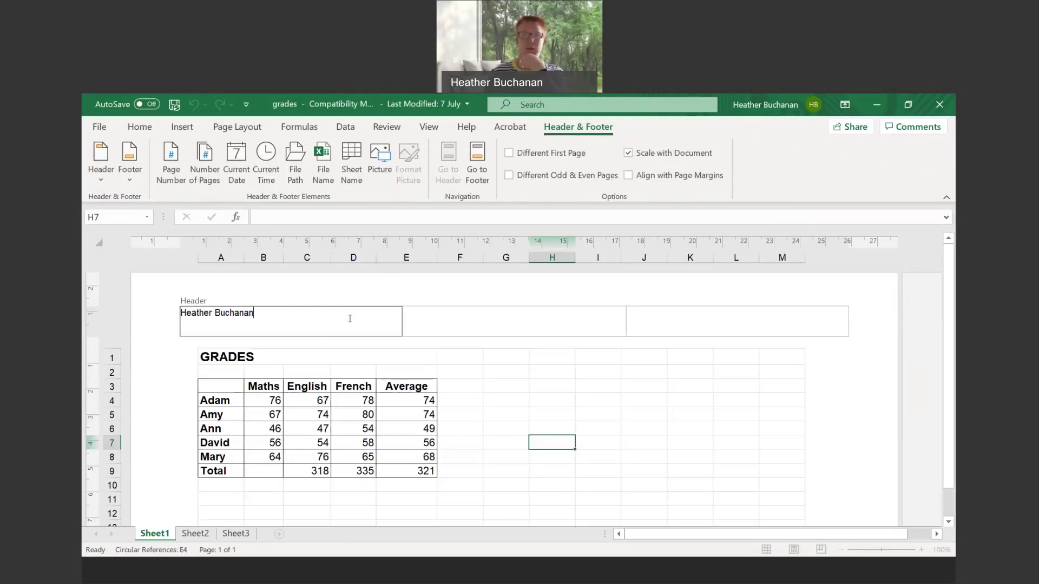
Look over the header sections and the existing footer content, then return to the header
left_click(627, 320)
left_click(617, 320)
left_click(688, 323)
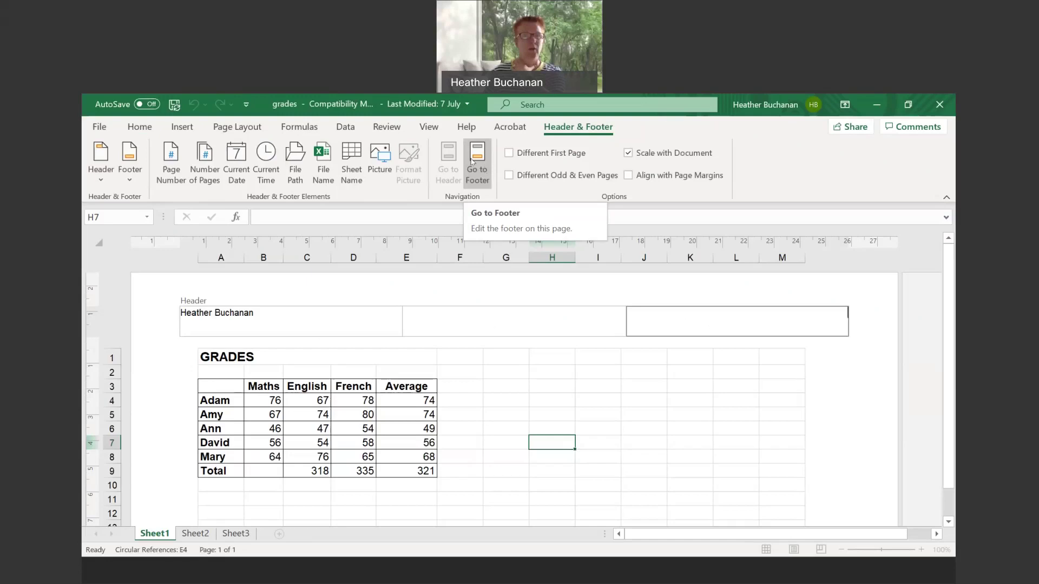
left_click(479, 177)
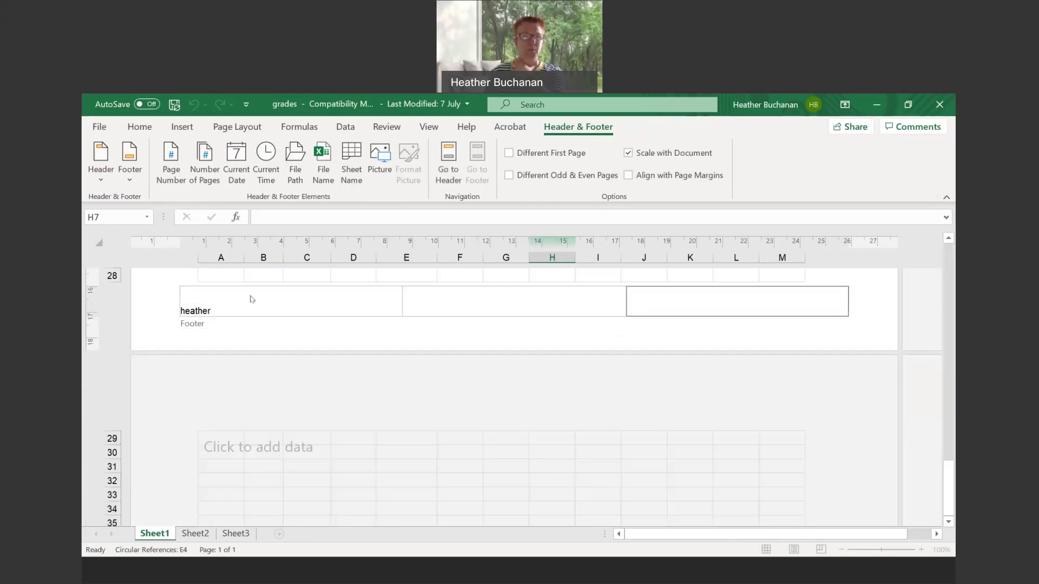
double_click(227, 311)
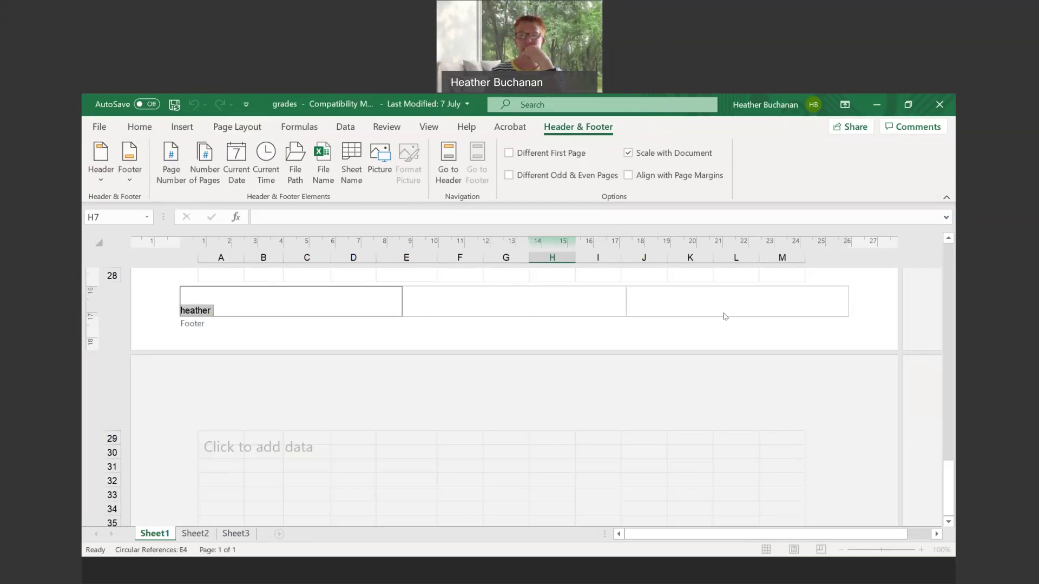
left_click(705, 310)
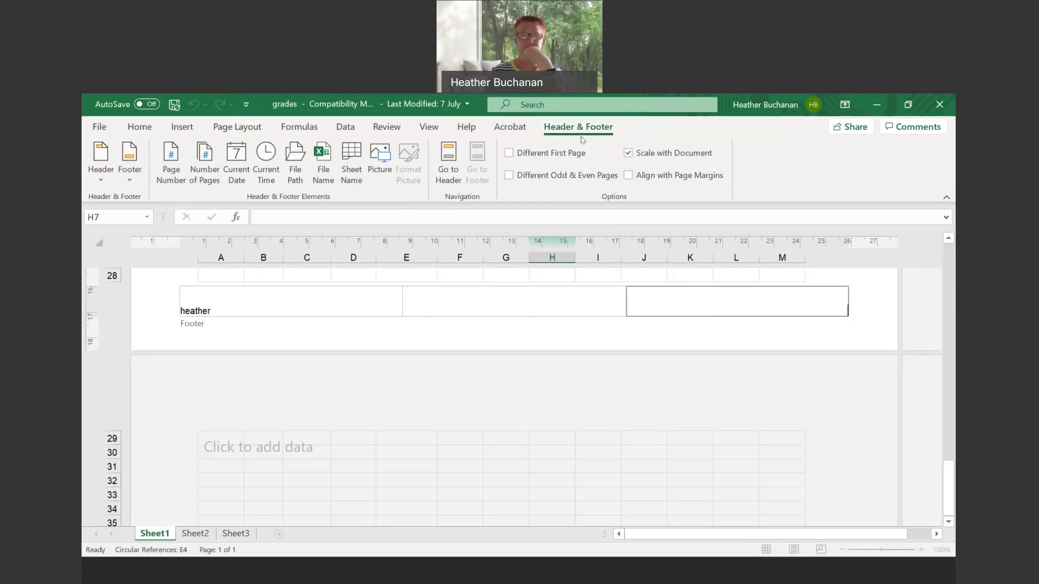
left_click(448, 158)
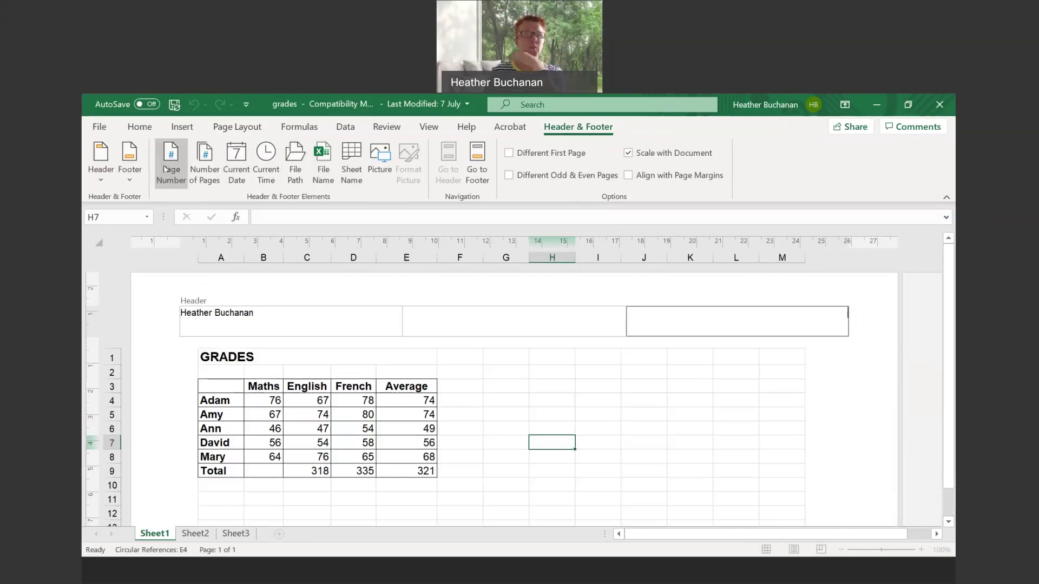
Try the file path field in the centre section of the header and clear it again
left_click(504, 318)
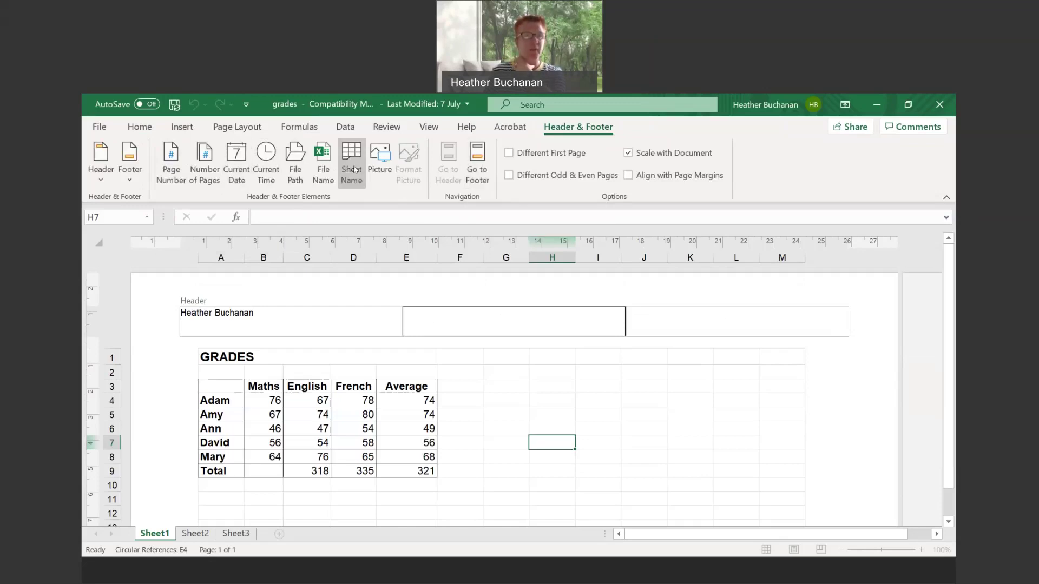
left_click(300, 167)
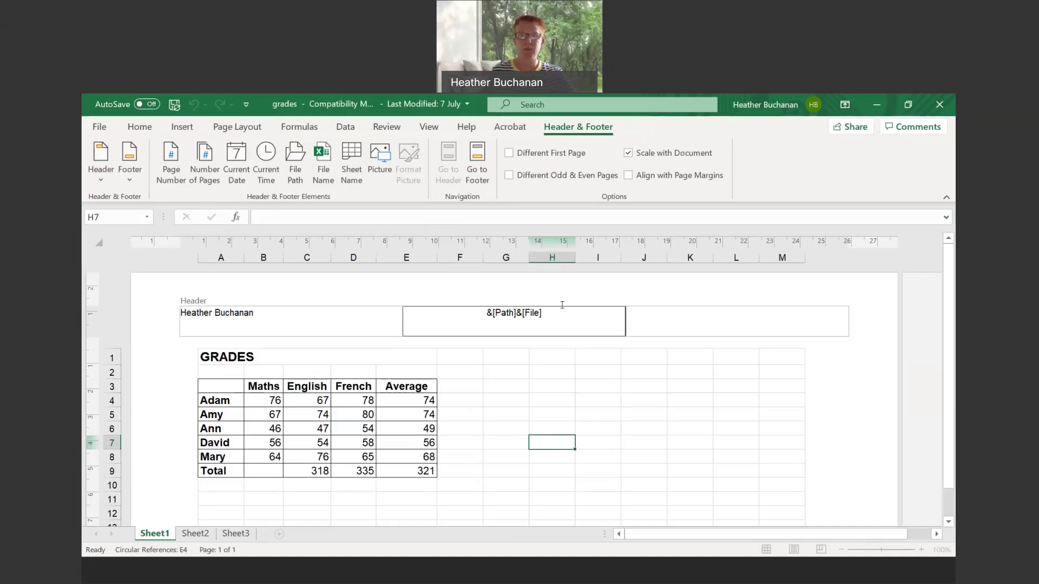
triple_click(514, 312)
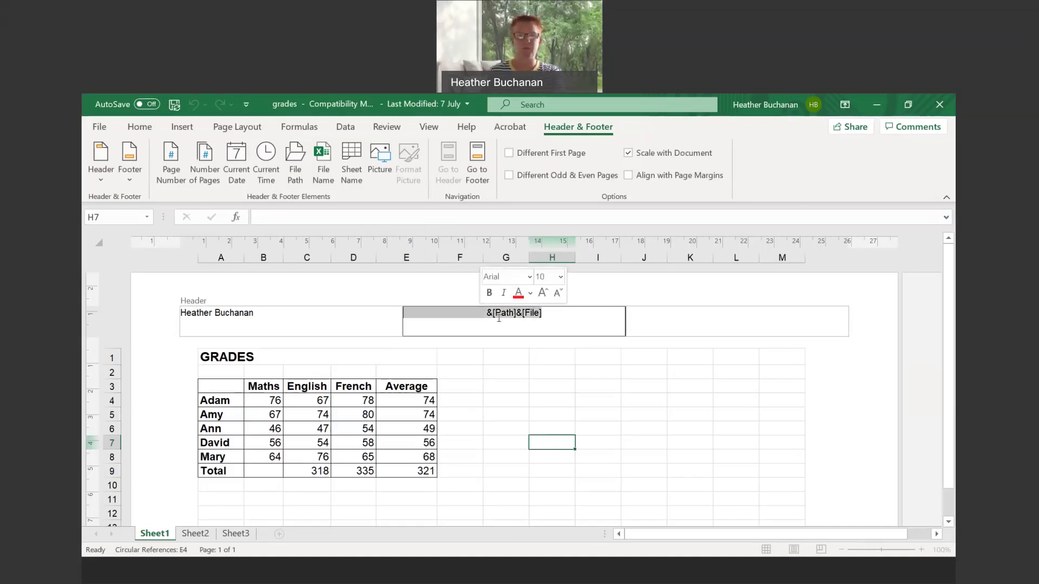
key("Delete")
Try the file name field in the header's centre section and remove it again
left_click(341, 173)
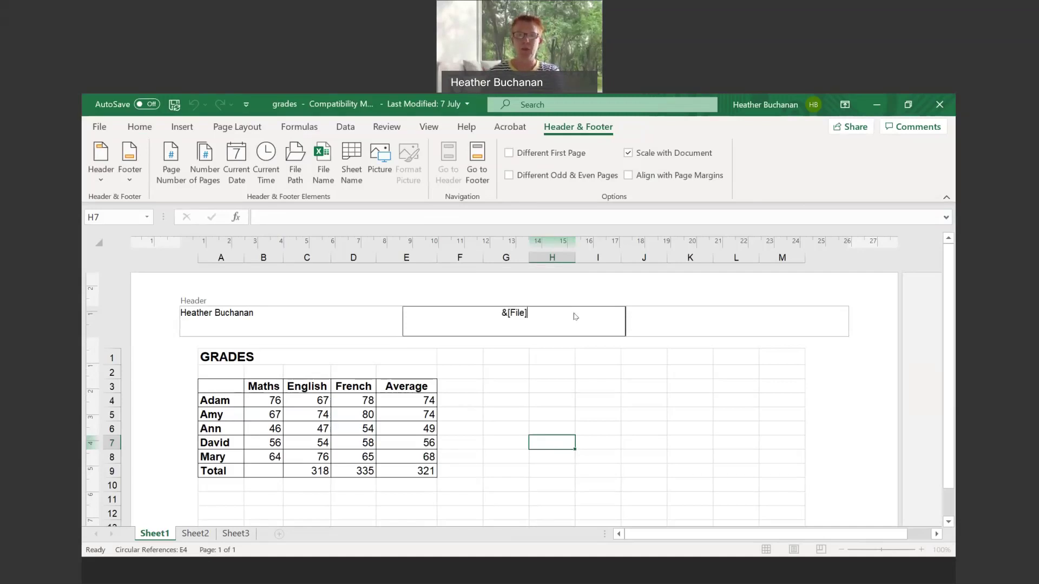
left_click_drag(572, 312, 480, 300)
key("Delete")
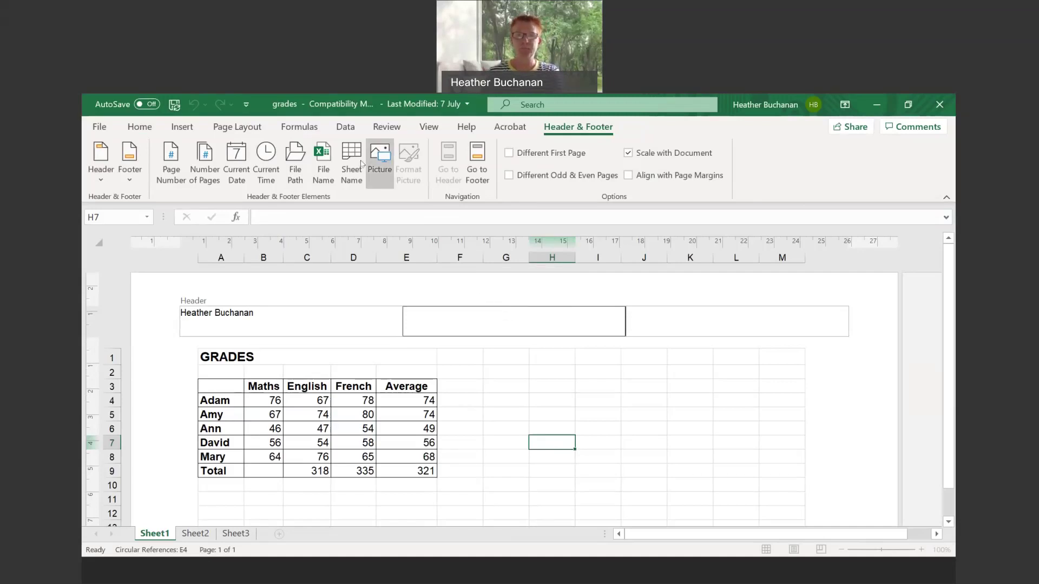
Try the sheet name field in the header's centre section and delete it again
left_click(363, 167)
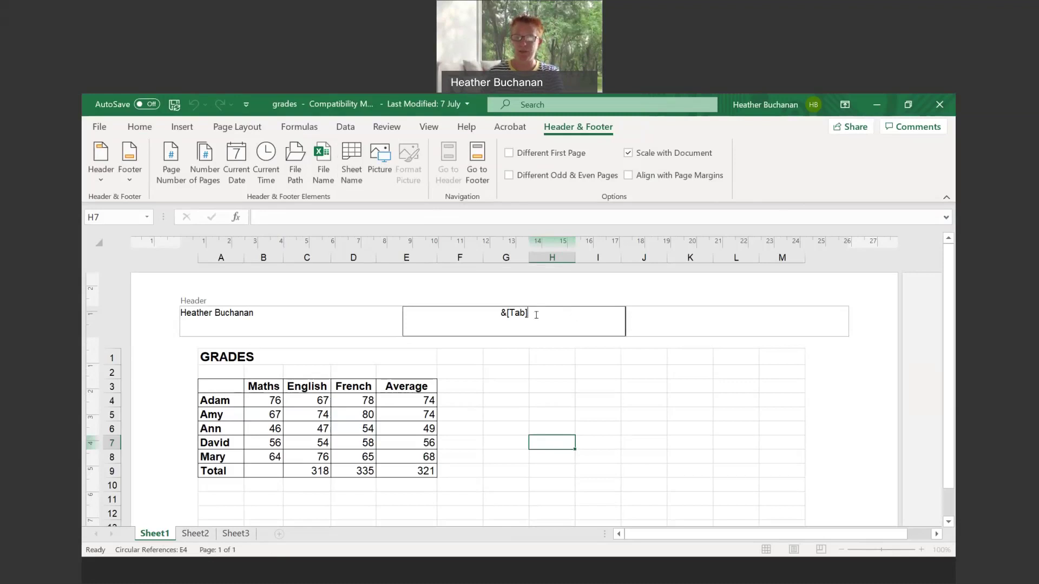
left_click_drag(536, 315, 492, 316)
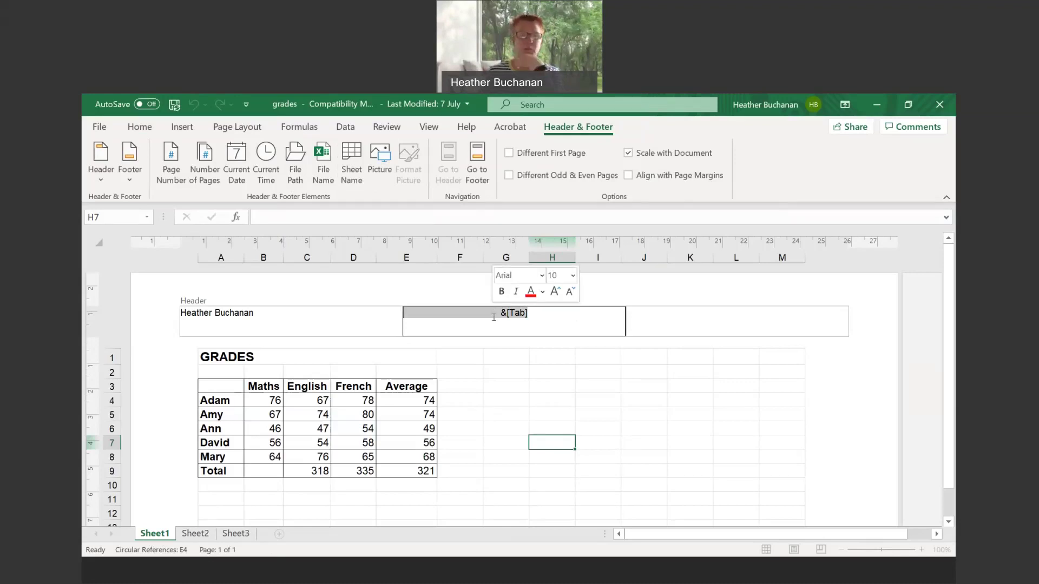
key("Delete")
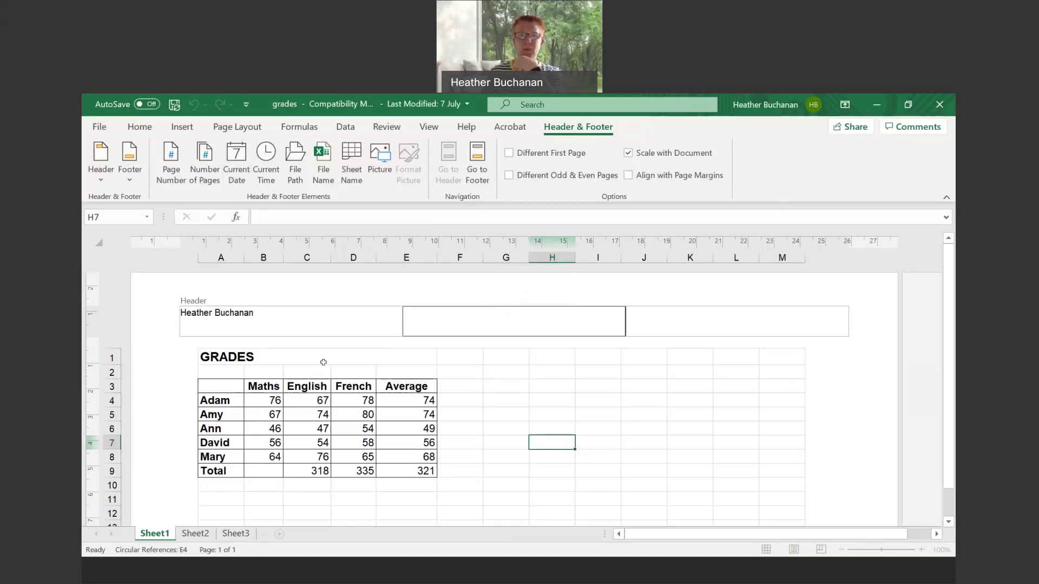
Enter "Created on" followed by the current date field in the centre section of the footer
left_click(478, 168)
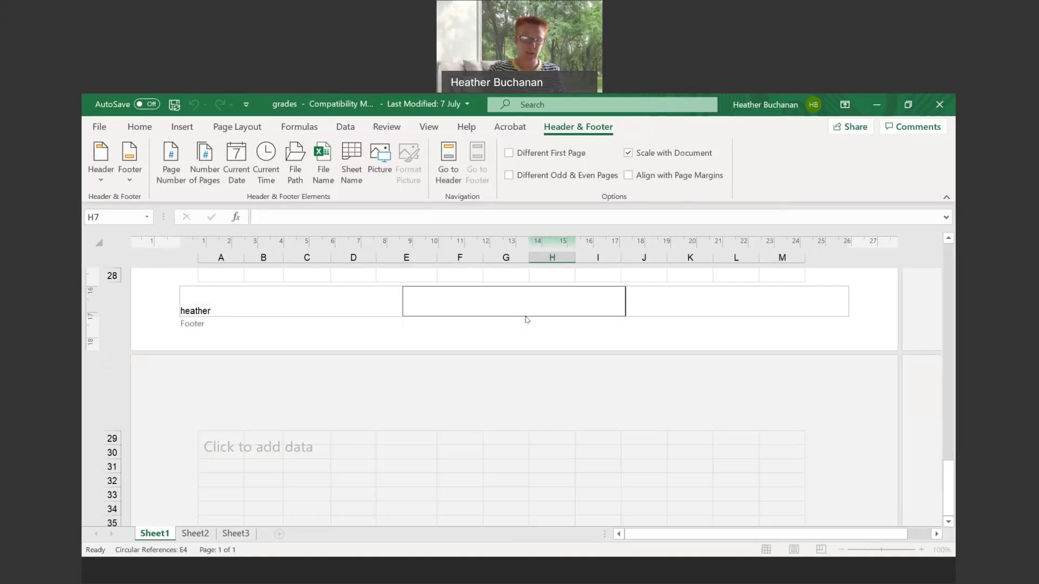
type("Created on")
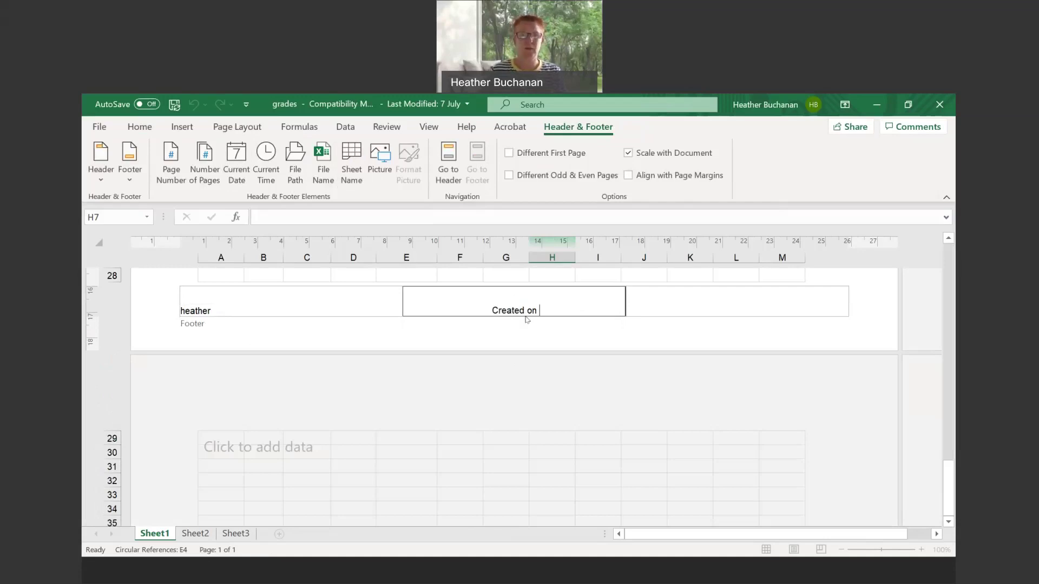
left_click(237, 162)
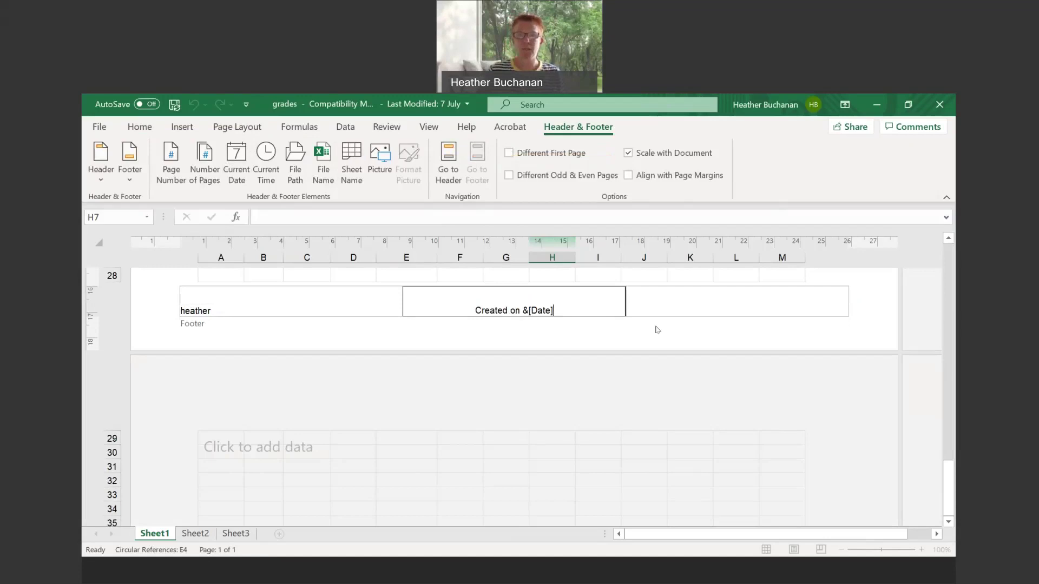
Replace the footer's centre text with the fixed text "Created on 8/9/20"
key("ctrl+a")
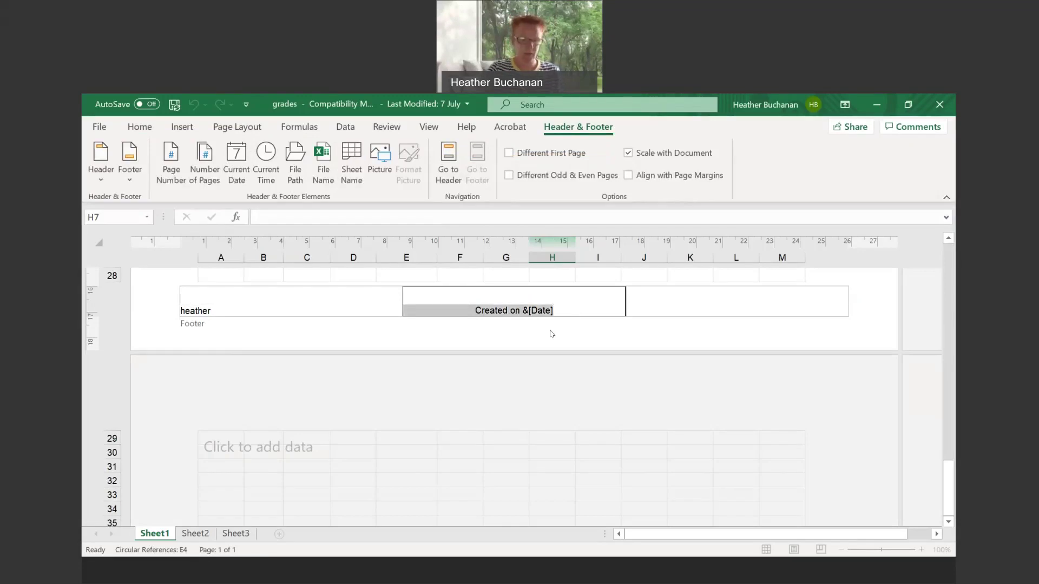
type("Created on 8/")
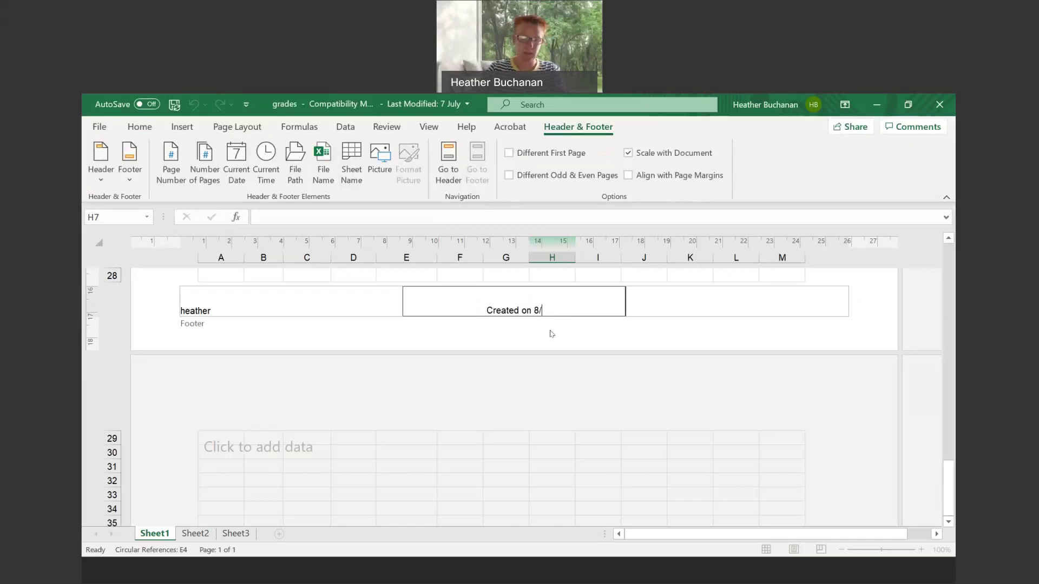
type("9/20")
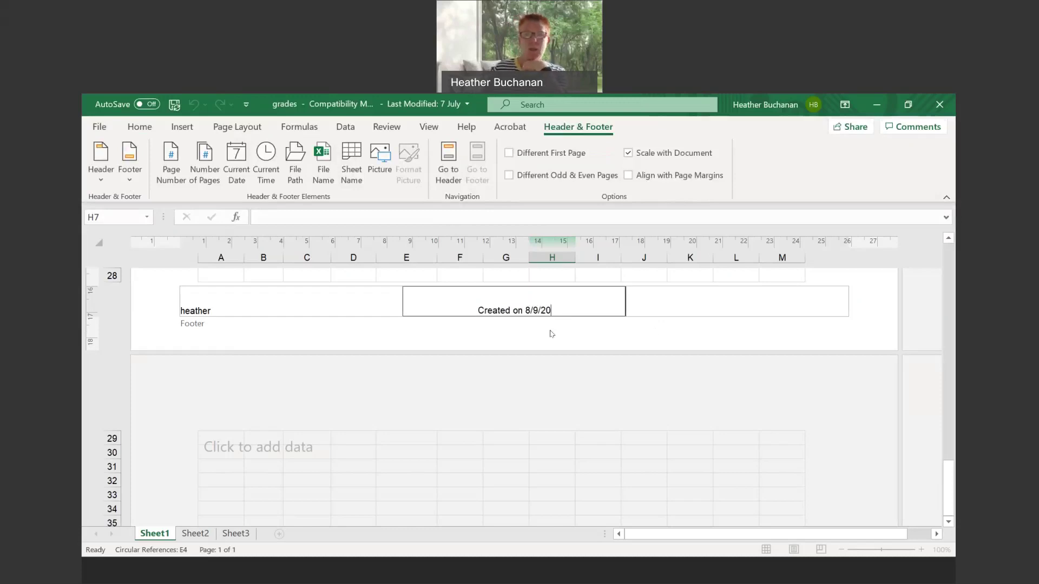
Enter "Printed on" followed by the current date and current time fields in the footer's right section
left_click(749, 309)
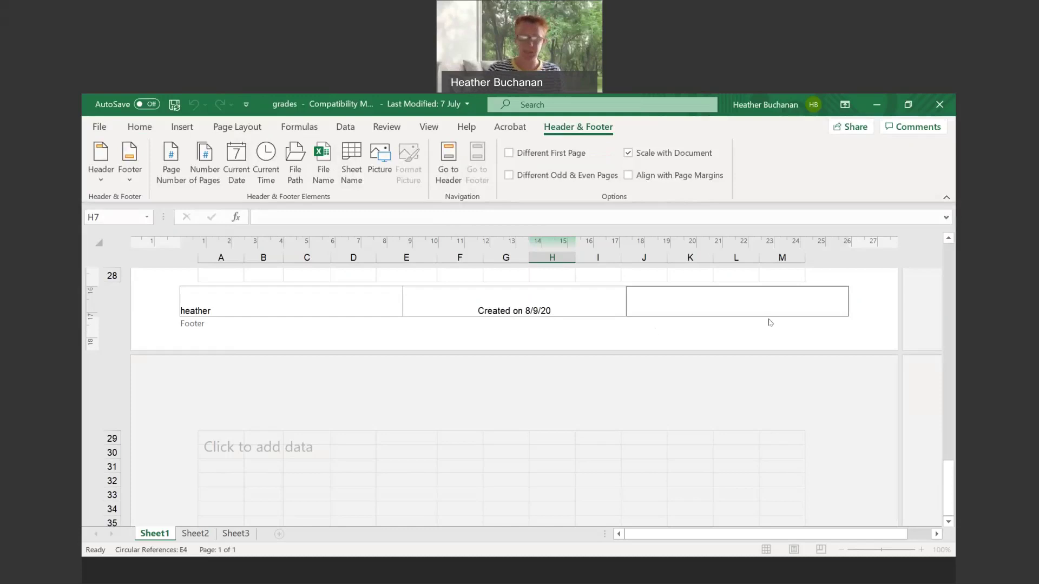
type("P")
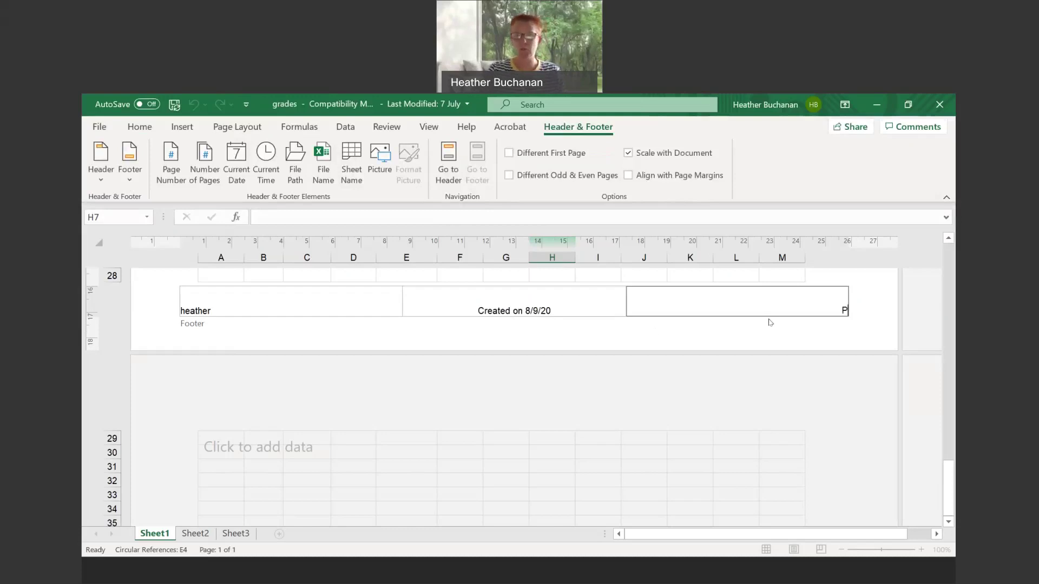
type("rinted")
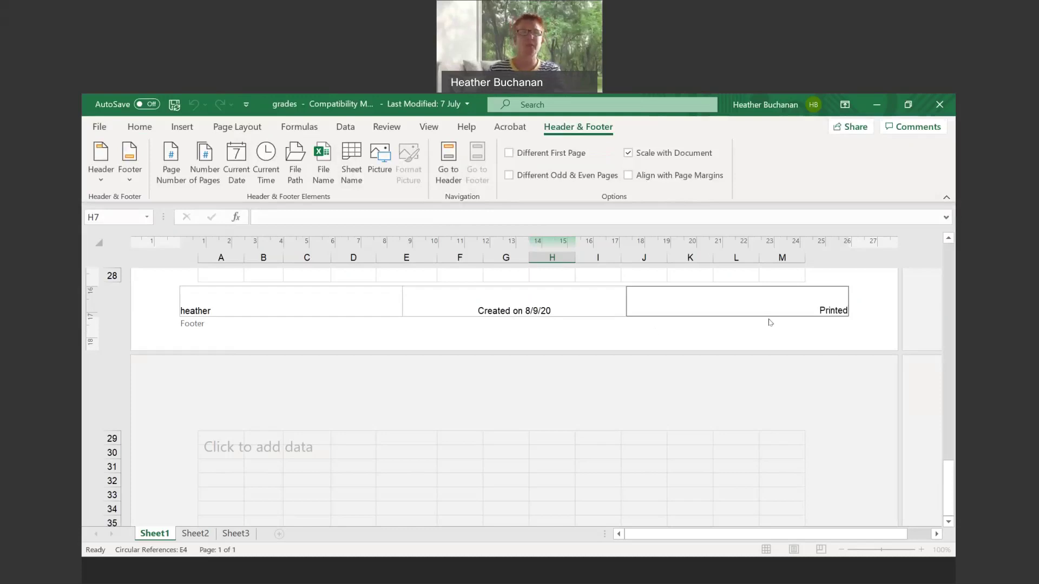
type(" on")
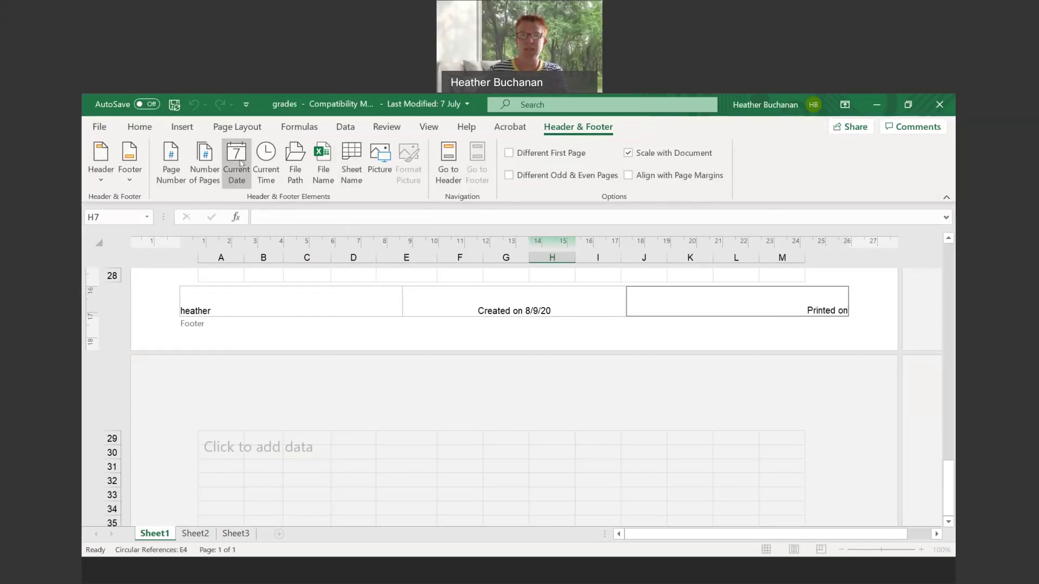
left_click(238, 166)
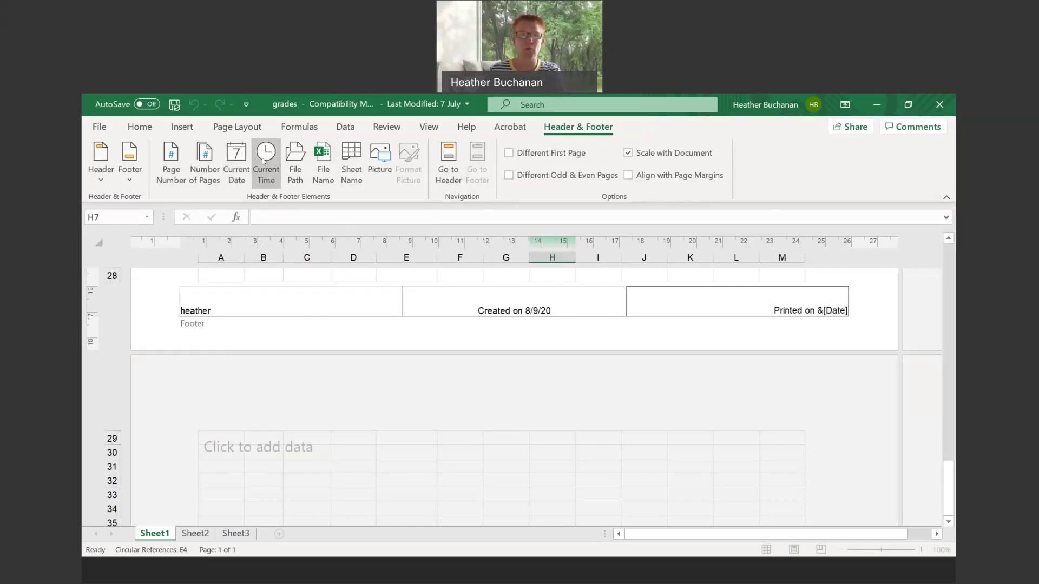
left_click(265, 163)
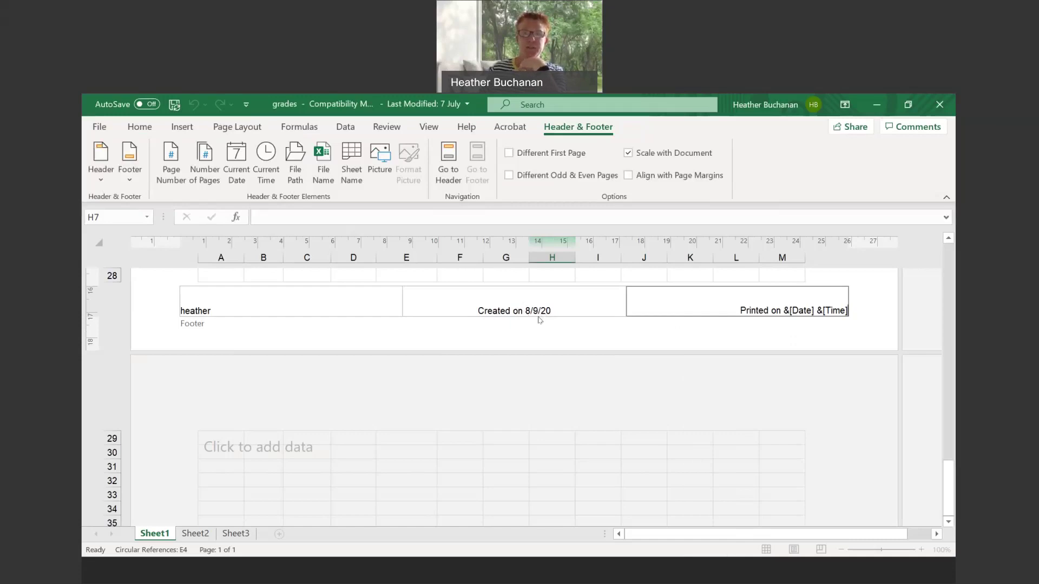
Return to the header, leave header and footer editing by selecting cell I4, and switch to Normal view
left_click(453, 160)
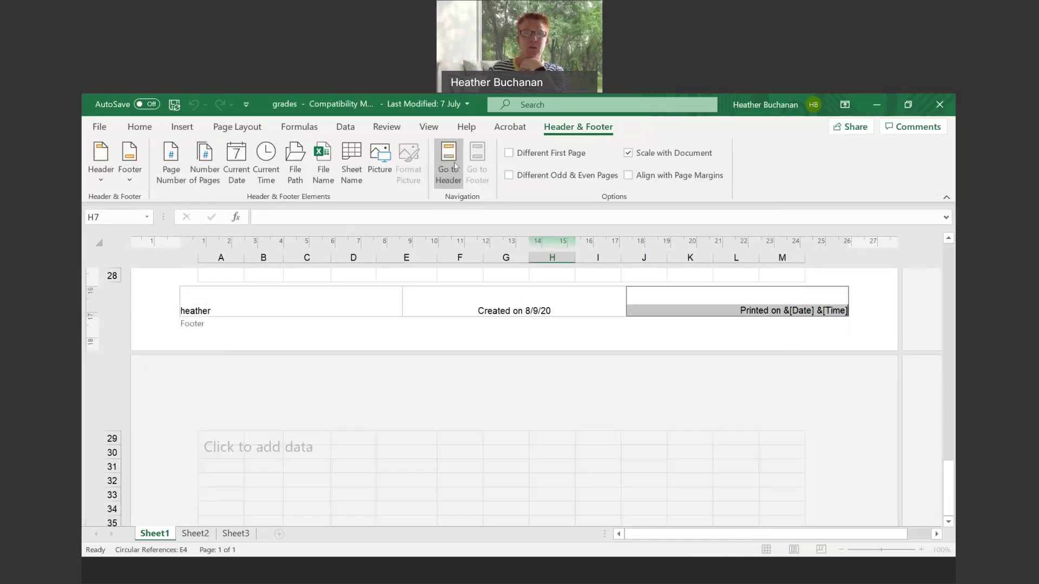
left_click(455, 166)
left_click(480, 167)
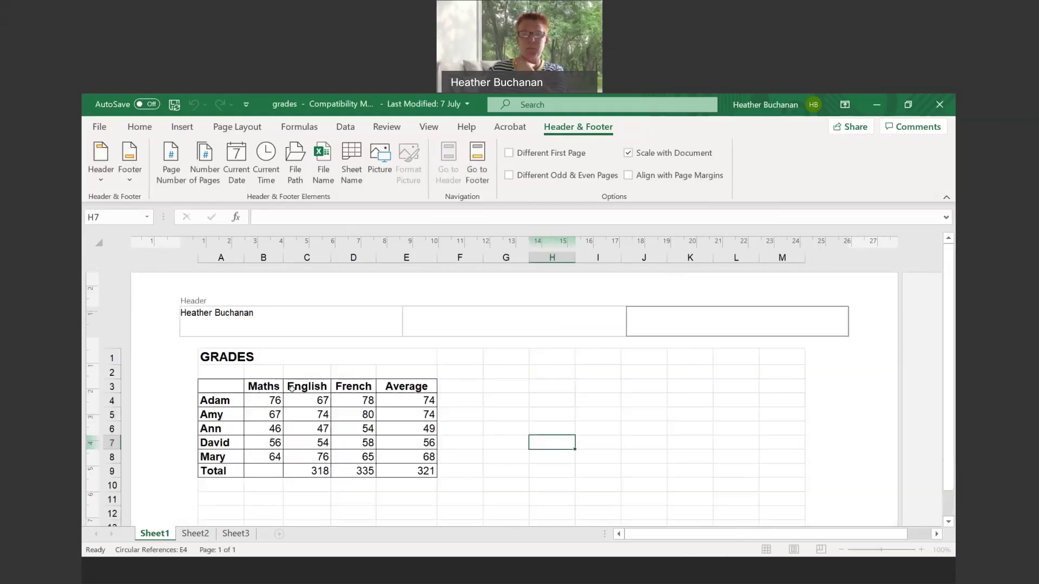
left_click(598, 400)
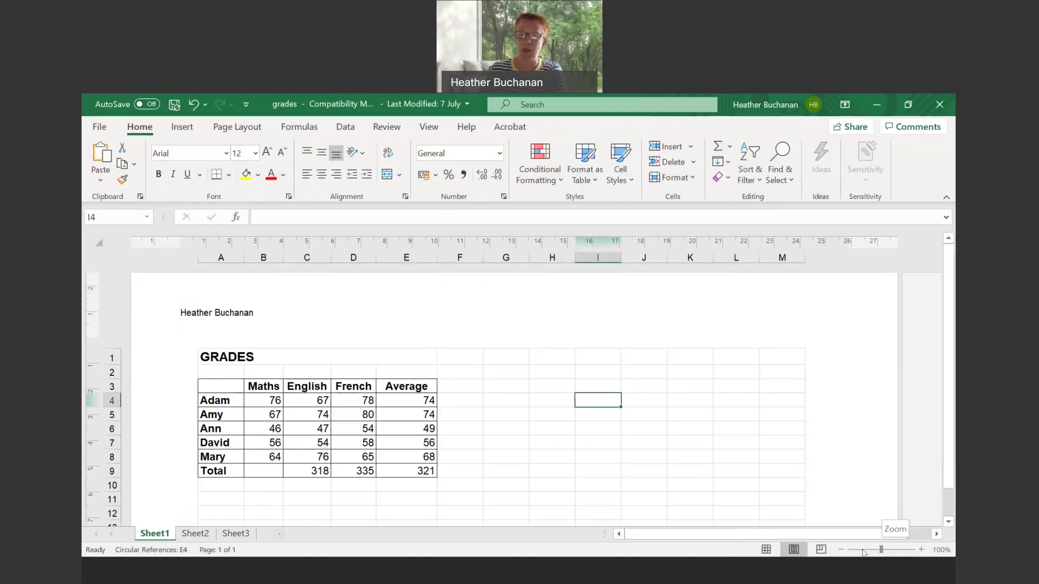
left_click(767, 550)
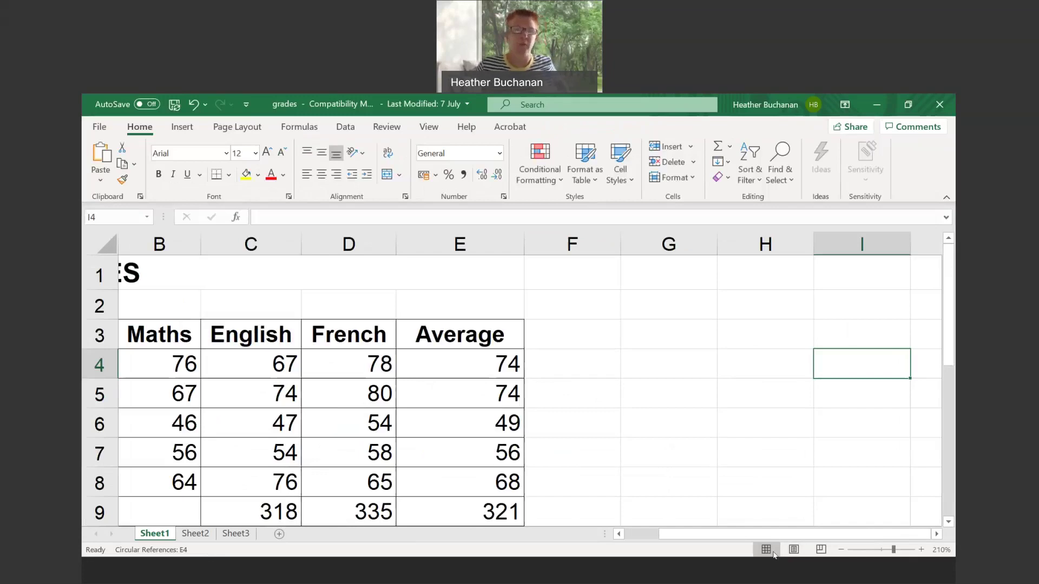
Display the print preview of the grades sheet and open the header and footer options of its page setup
left_click(100, 126)
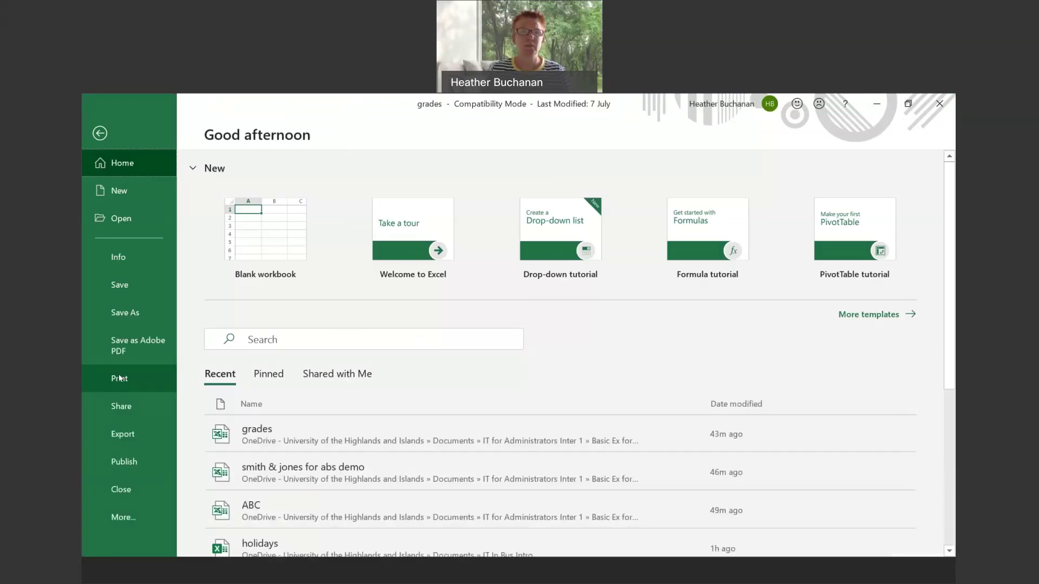
left_click(120, 379)
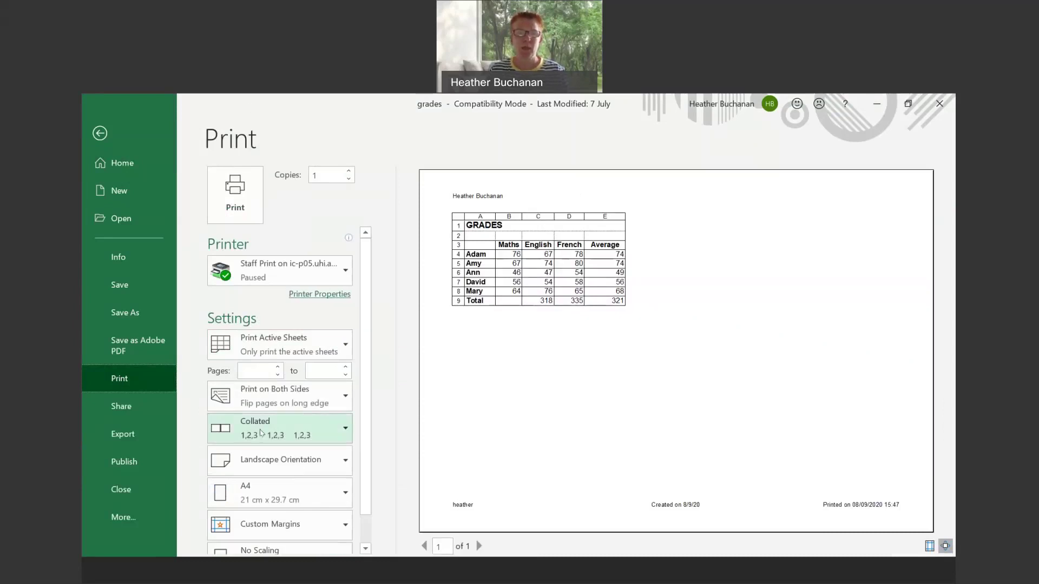
scroll(323, 515, "down", 1)
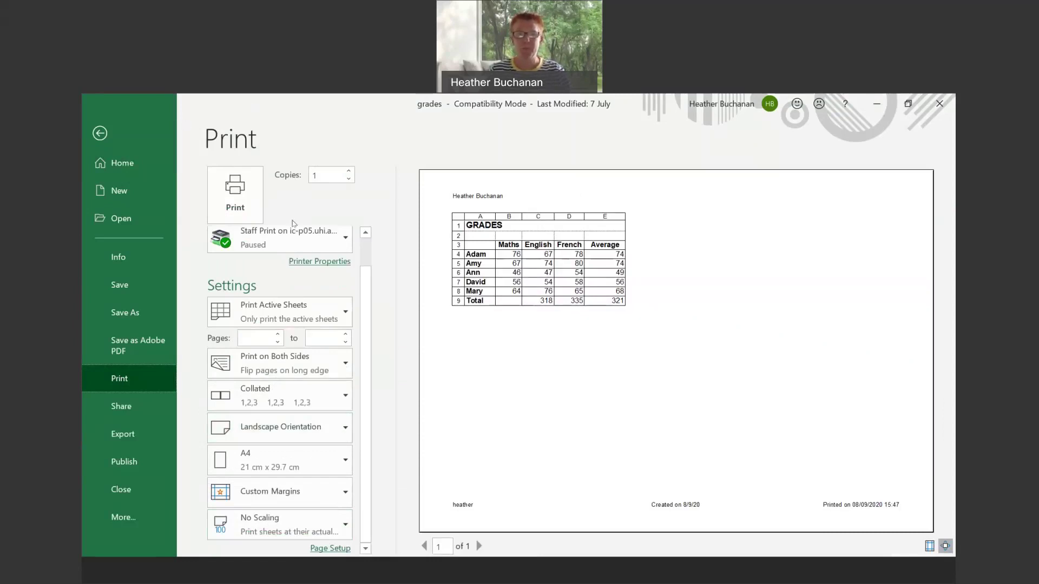
left_click(335, 548)
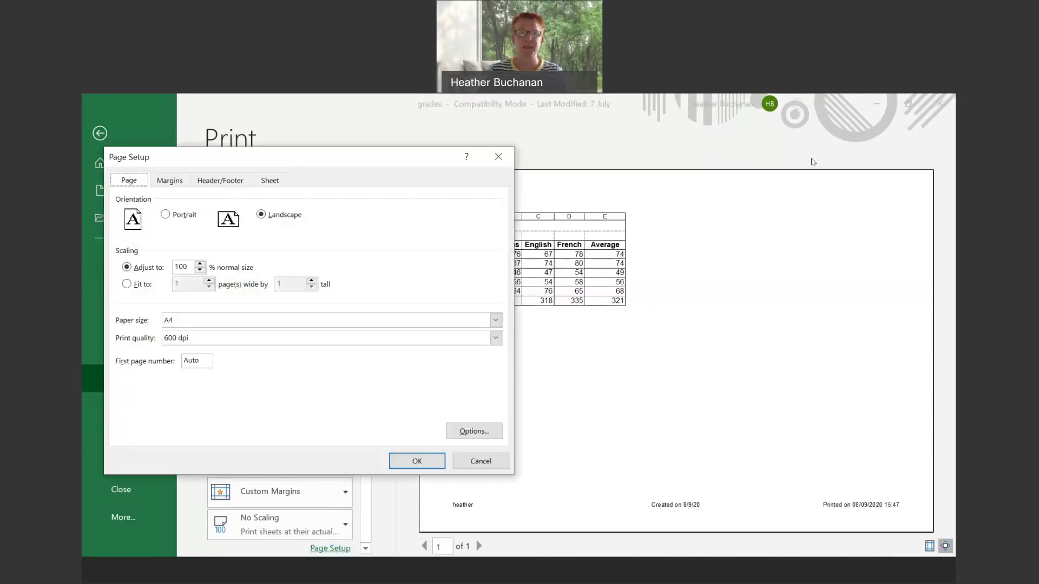
left_click(231, 184)
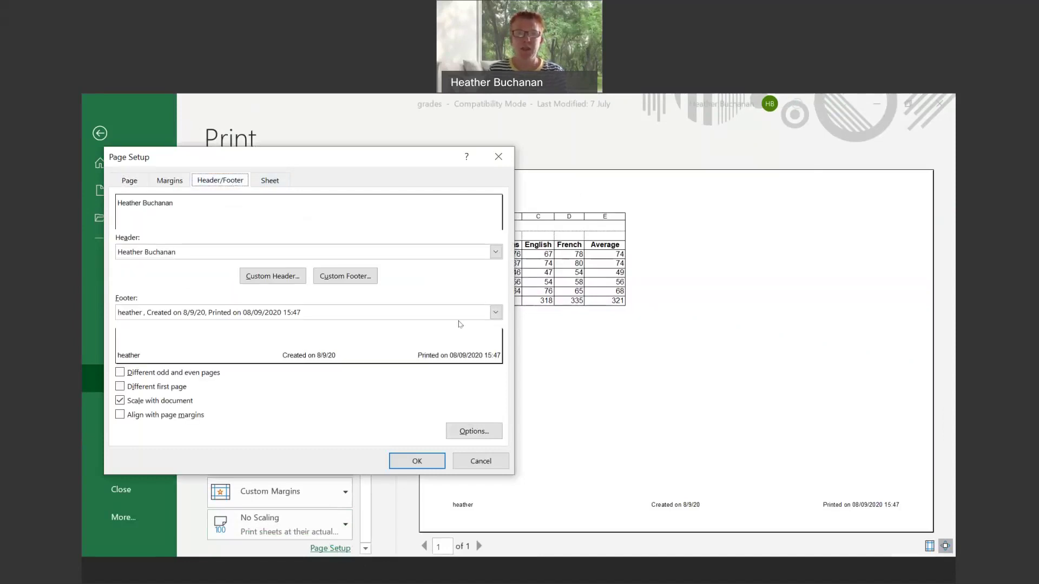
Examine the preset headers, choose the existing custom name header again, and list the preset footers
left_click(496, 253)
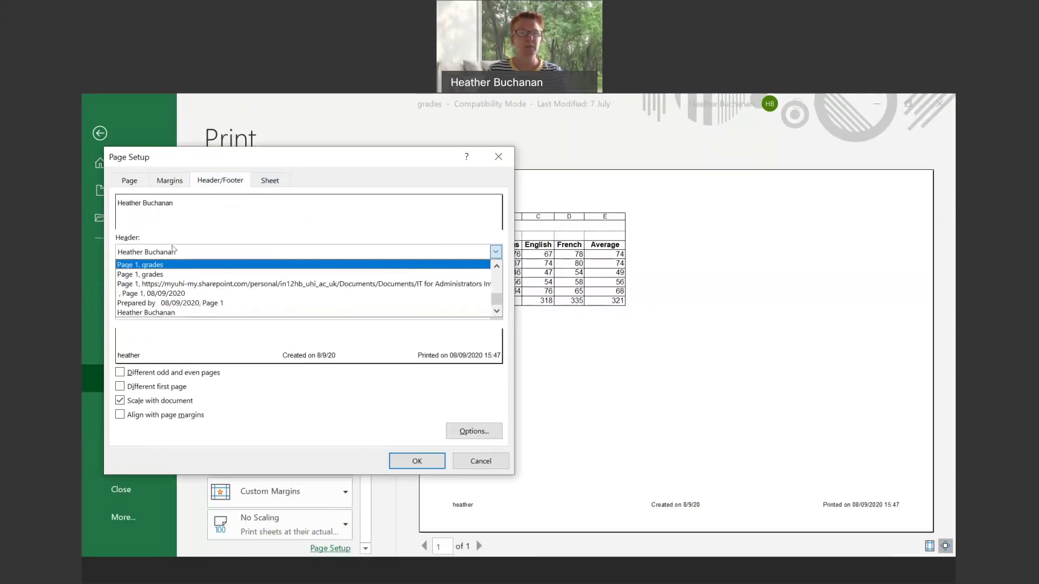
left_click(169, 327)
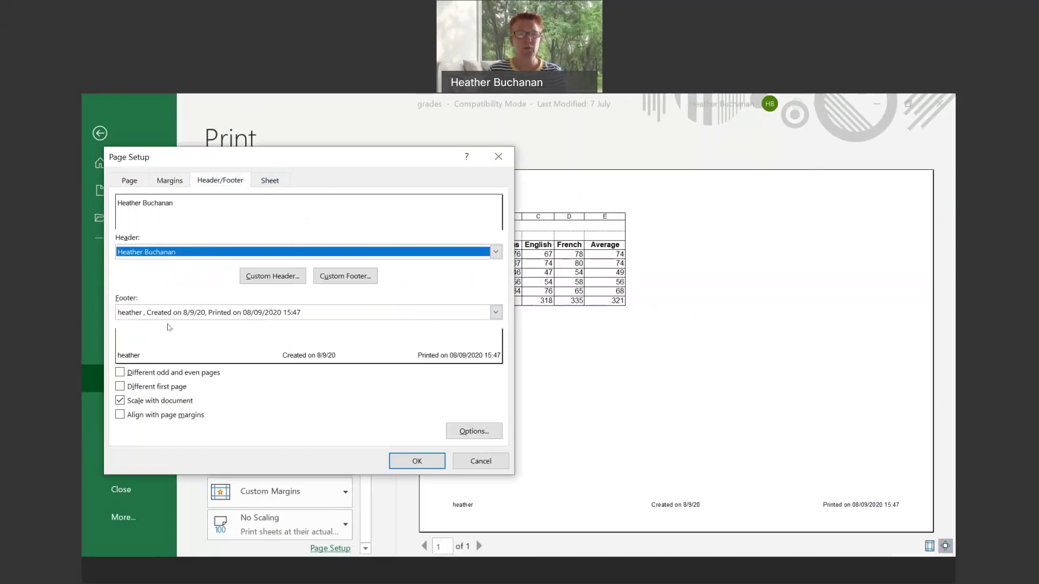
left_click(495, 314)
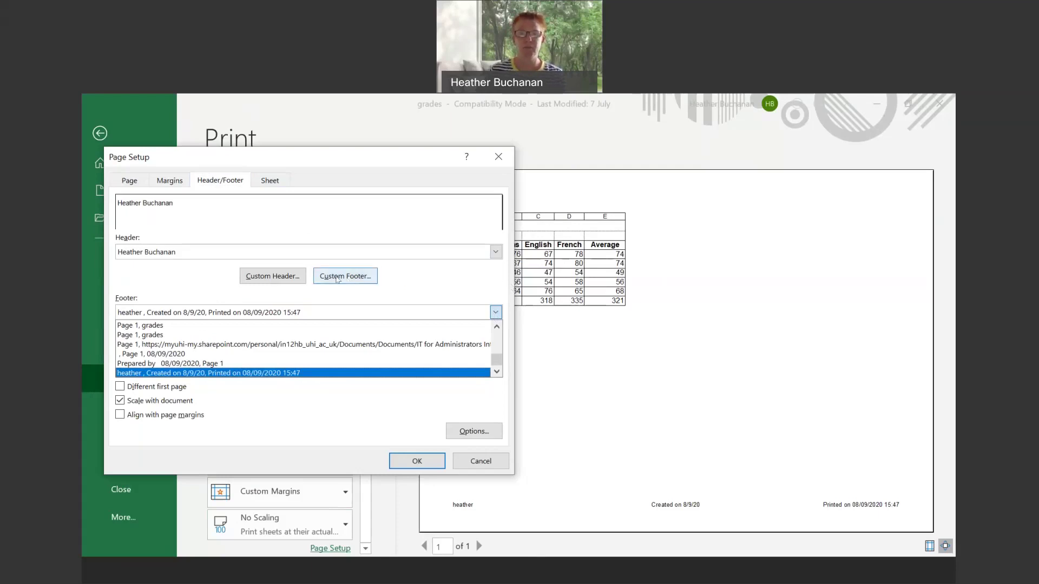
Open the custom footer for editing and clear the text from its left, centre and right sections
left_click(336, 277)
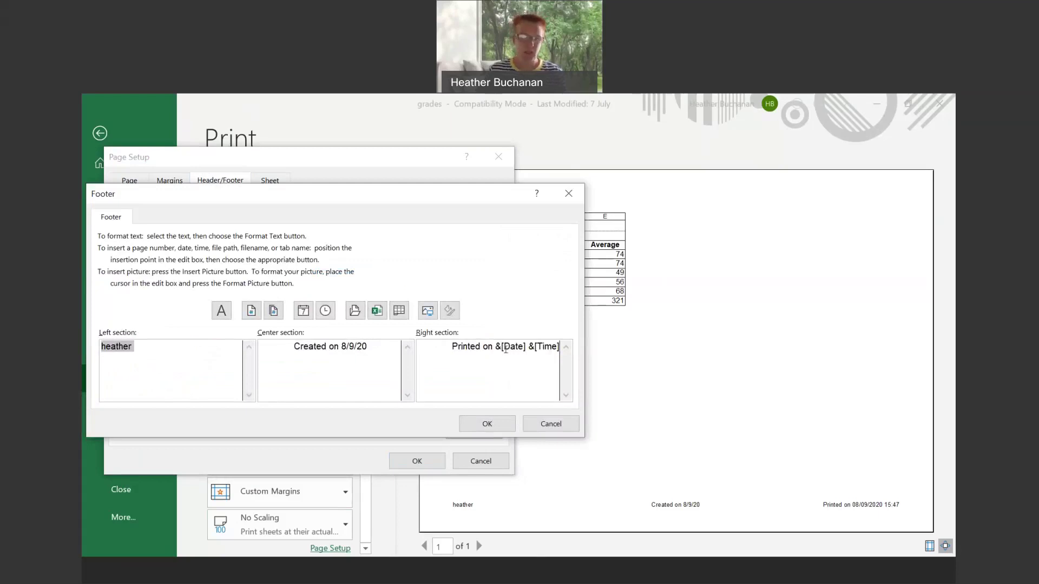
key("Delete")
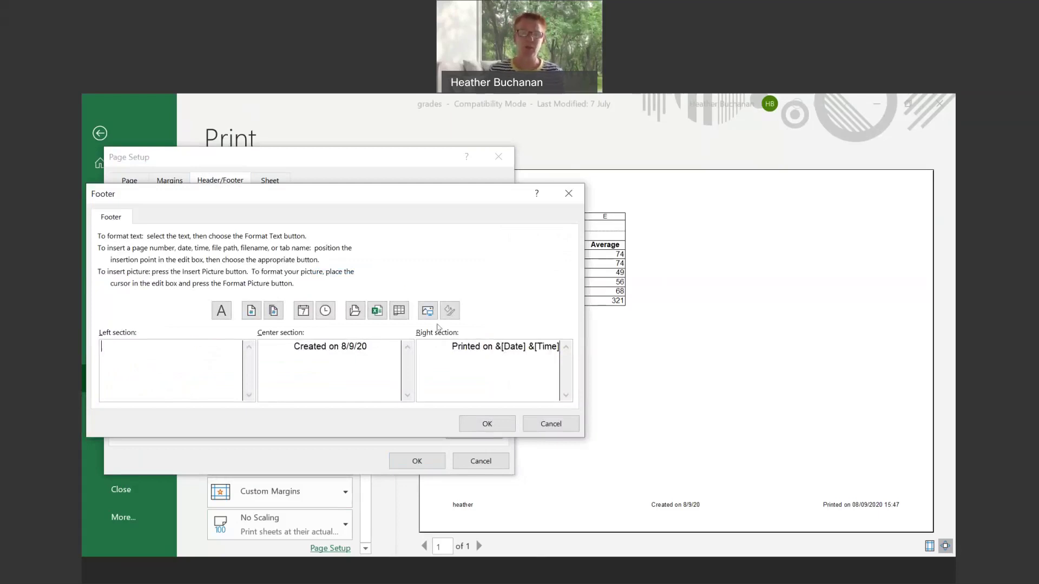
key("Tab")
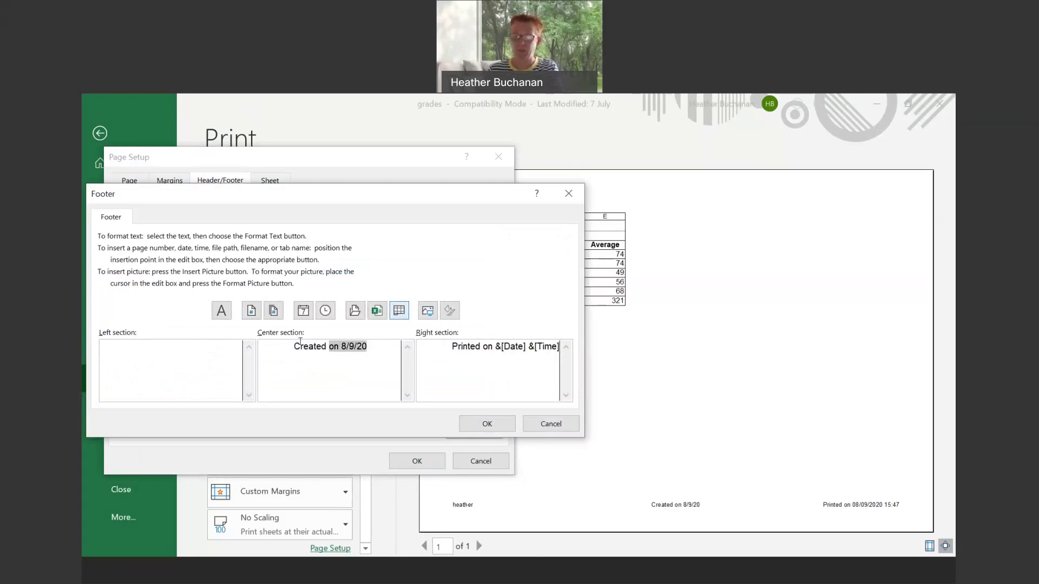
key("Delete")
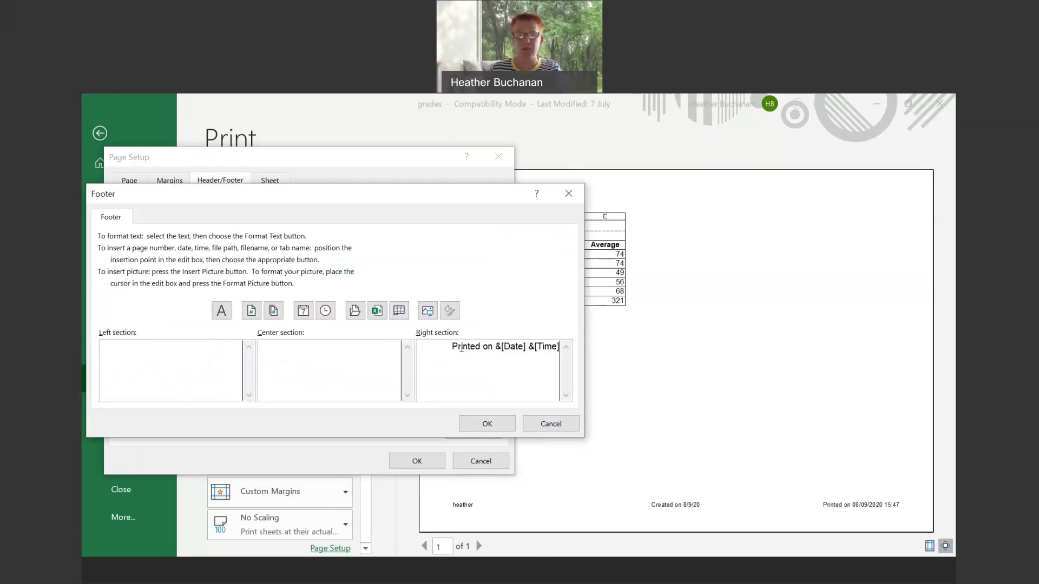
key("Tab")
key("Delete")
Insert the sheet name field in the footer's centre section and enter "Printed on" followed by the date and time fields in the right section
left_click(135, 346)
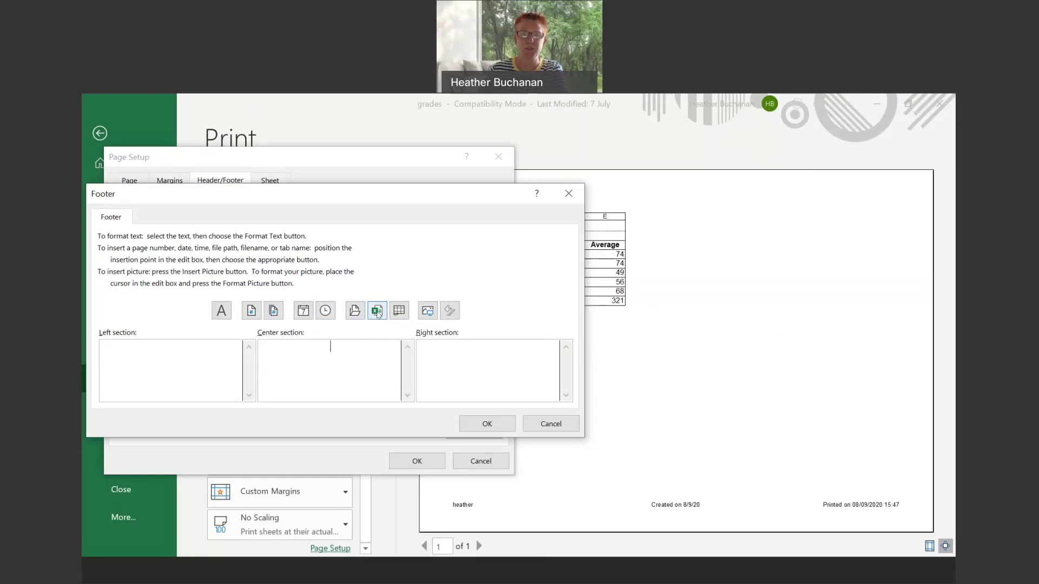
left_click(398, 311)
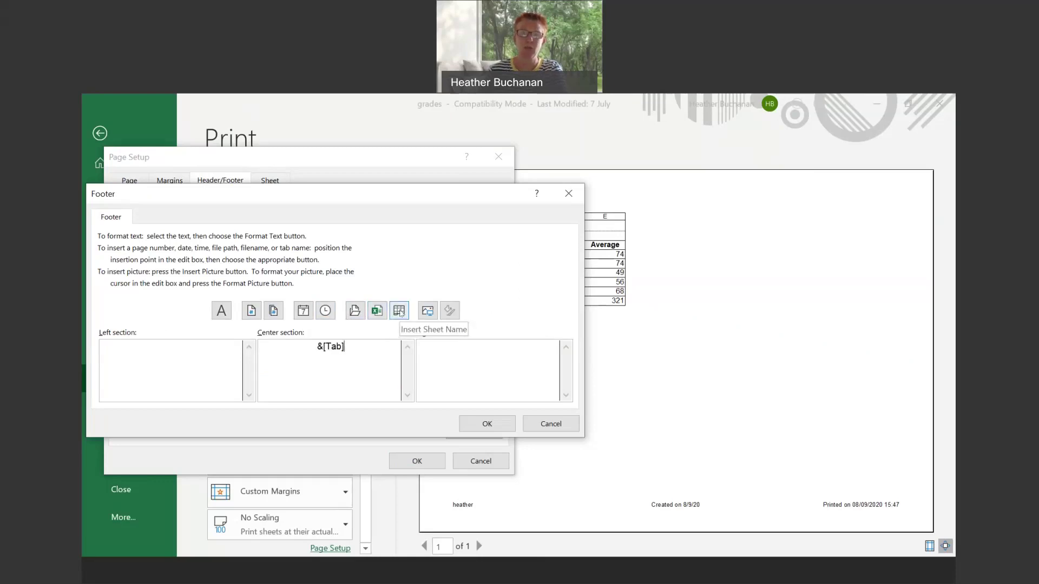
left_click(500, 353)
type("Printed on")
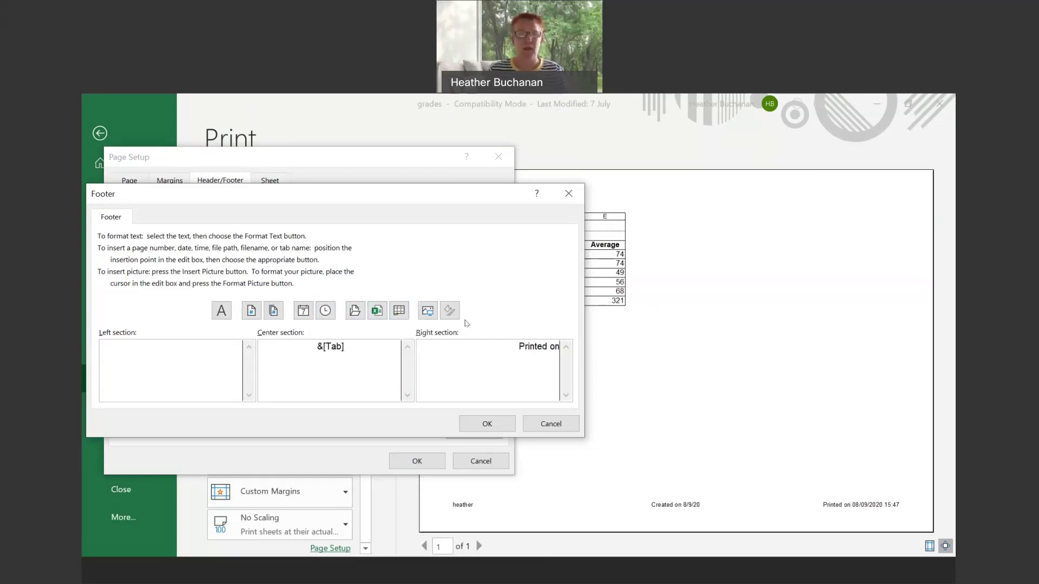
left_click(304, 312)
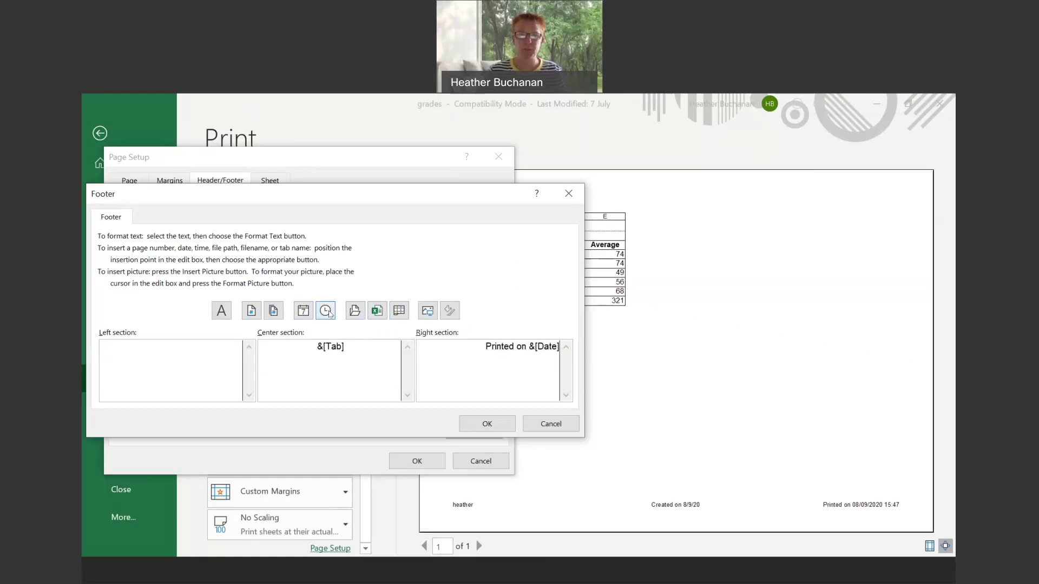
left_click(326, 311)
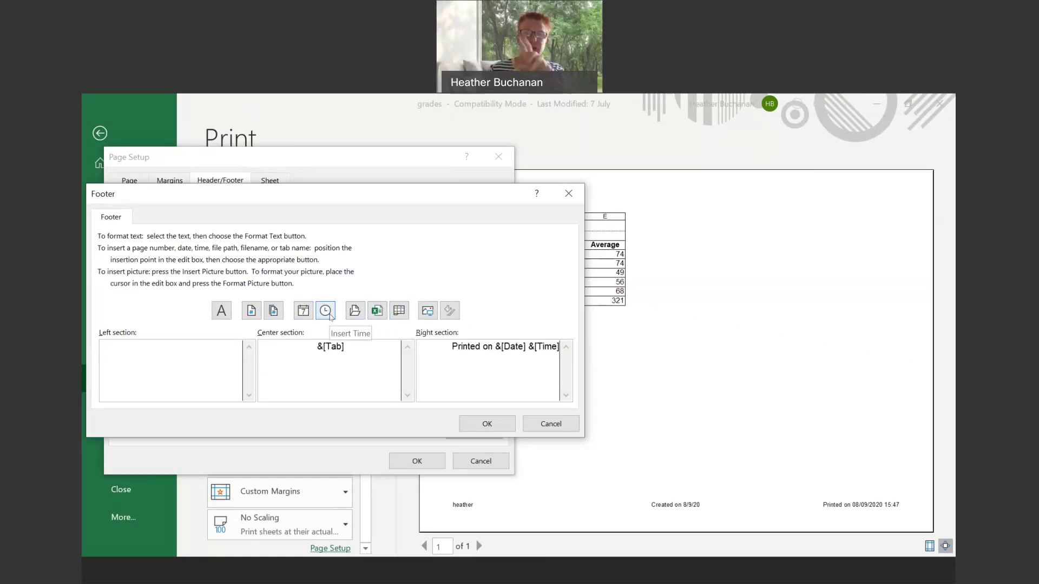
Accept the custom footer, apply the page setup, and return to the worksheet
left_click(487, 424)
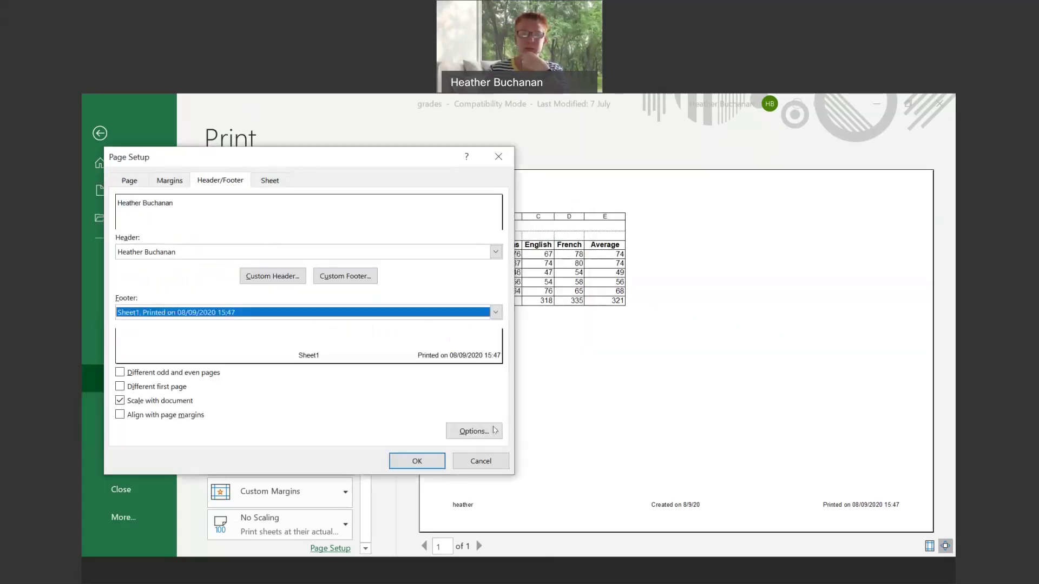
left_click(428, 463)
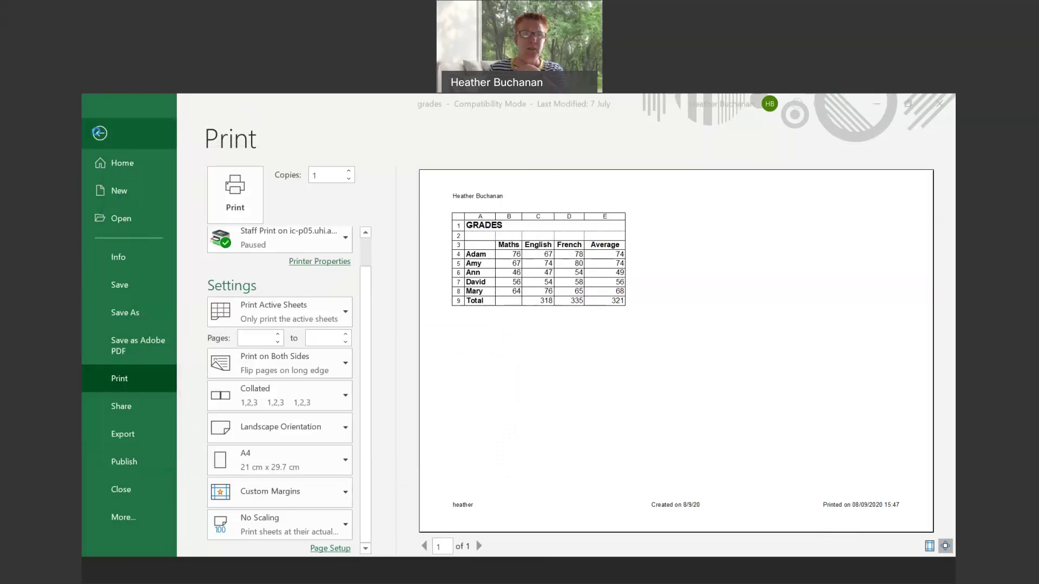
left_click(99, 133)
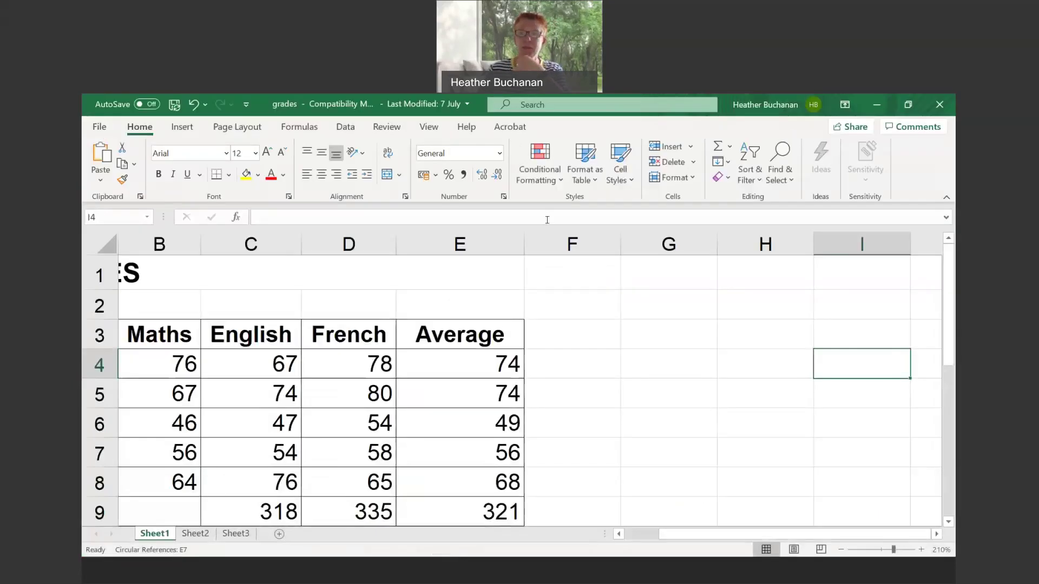